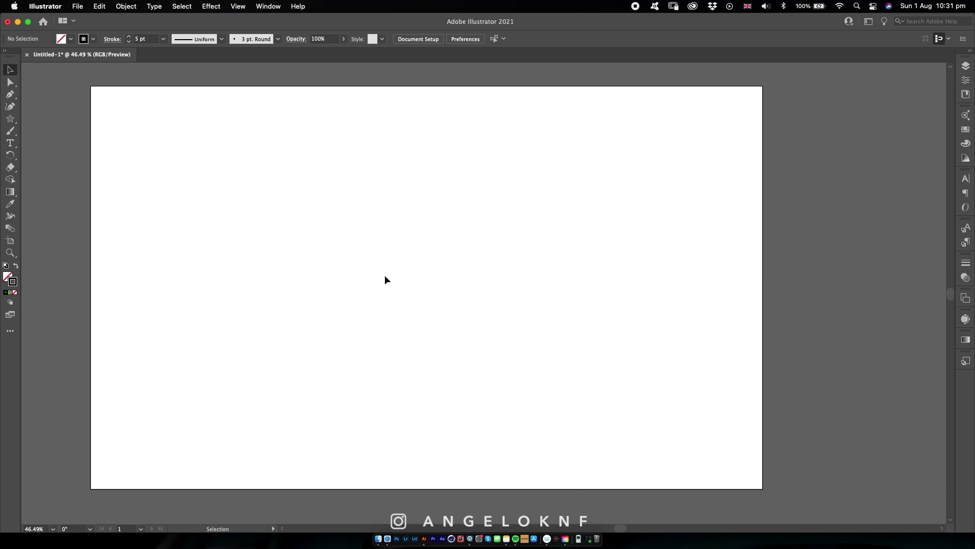
Create a four-point star with radii of 400 px and 200 px near the artboard's upper middle
key("m")
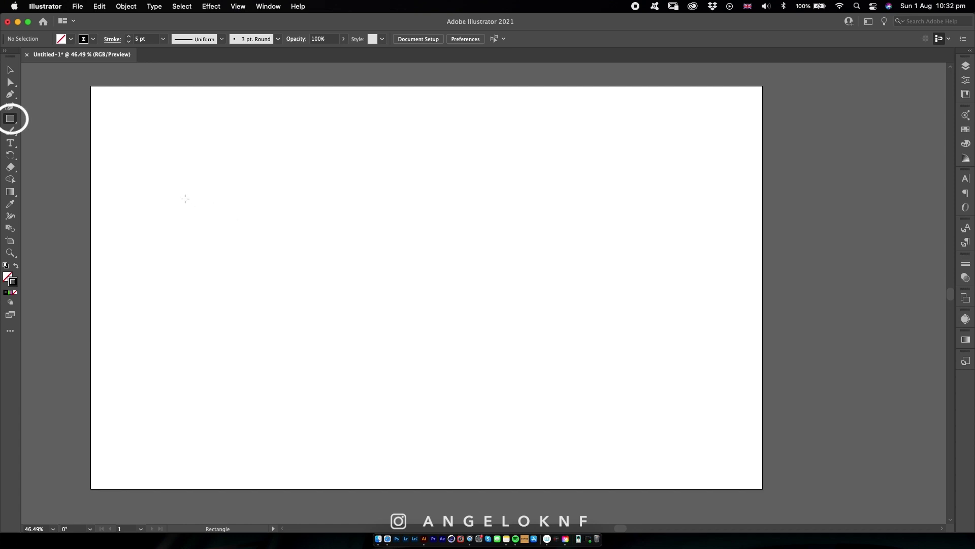
left_click(11, 121)
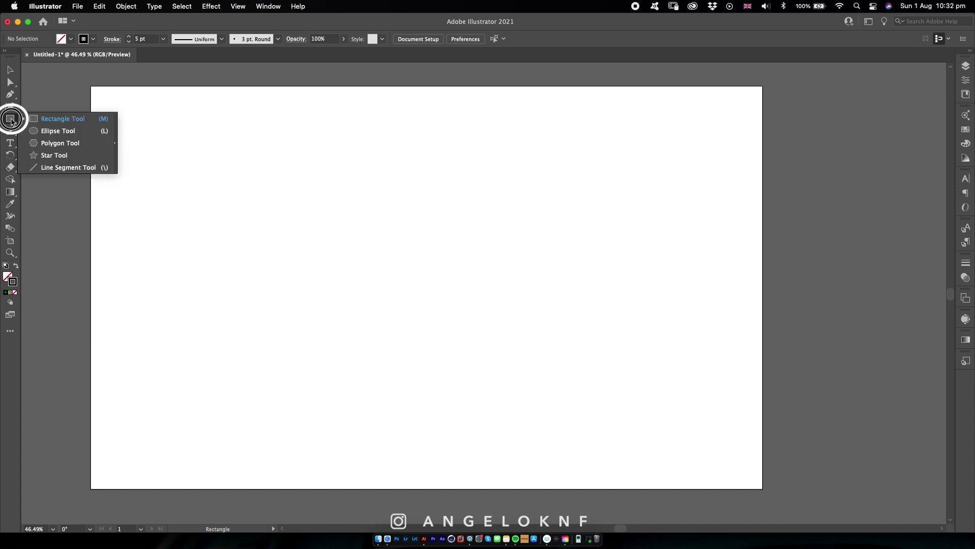
left_click(71, 155)
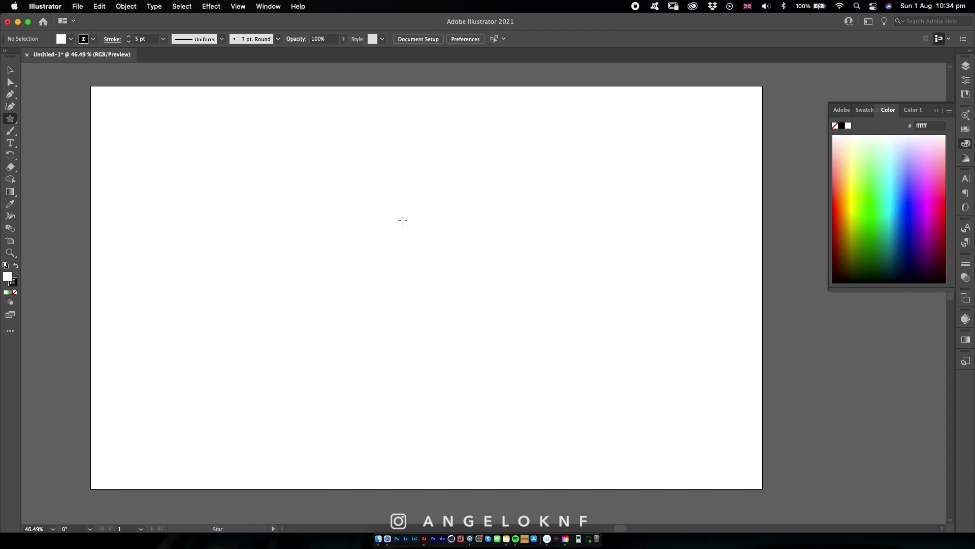
left_click(408, 220)
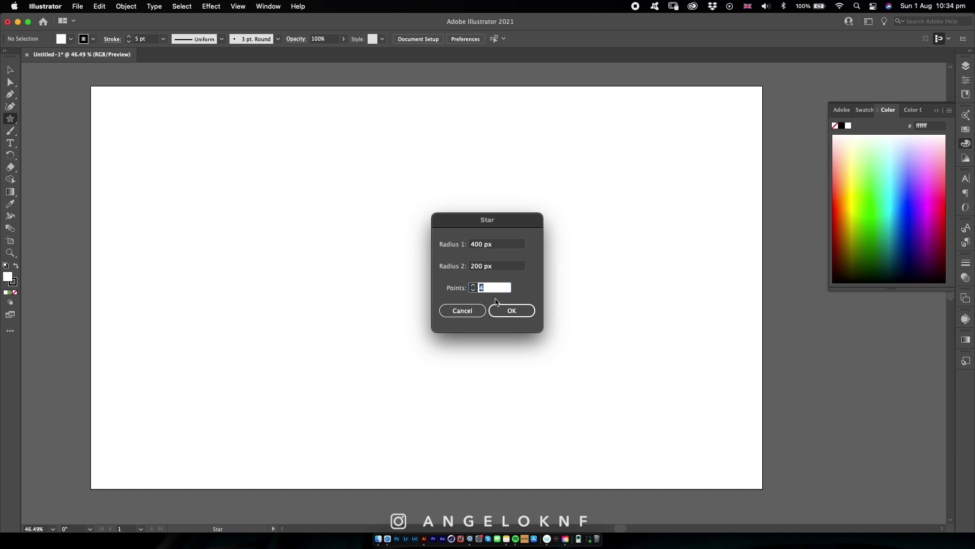
left_click(521, 313)
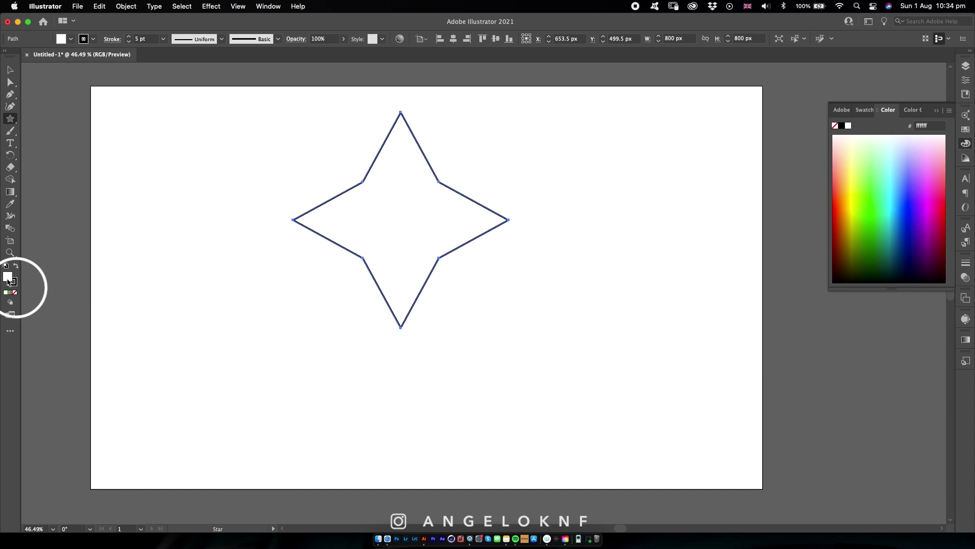
Remove the star's fill and apply a linear gradient to its stroke
left_click(15, 293)
left_click(14, 284)
left_click(10, 293)
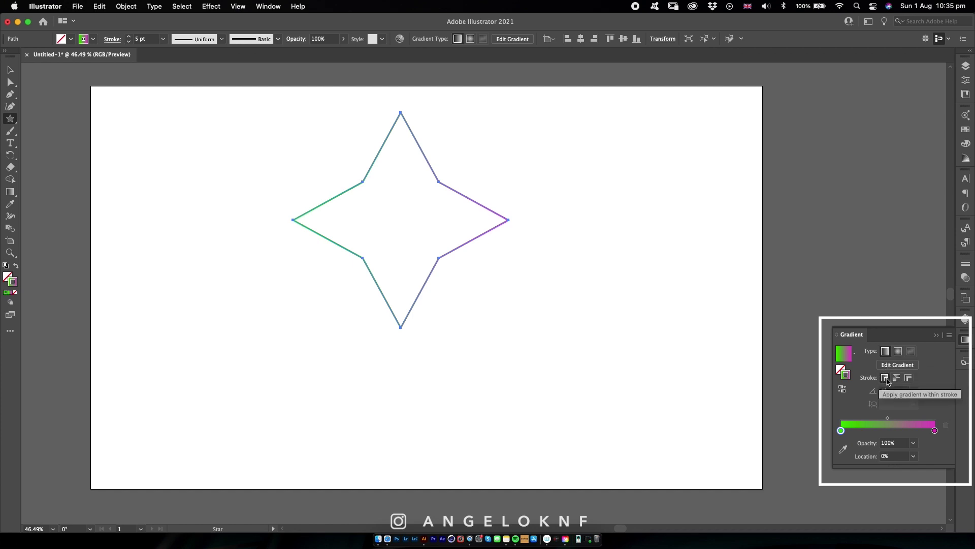
Recolour the stroke gradient, making the start stop blue and setting the end stop to 00d6bf
double_click(841, 431)
left_click(920, 375)
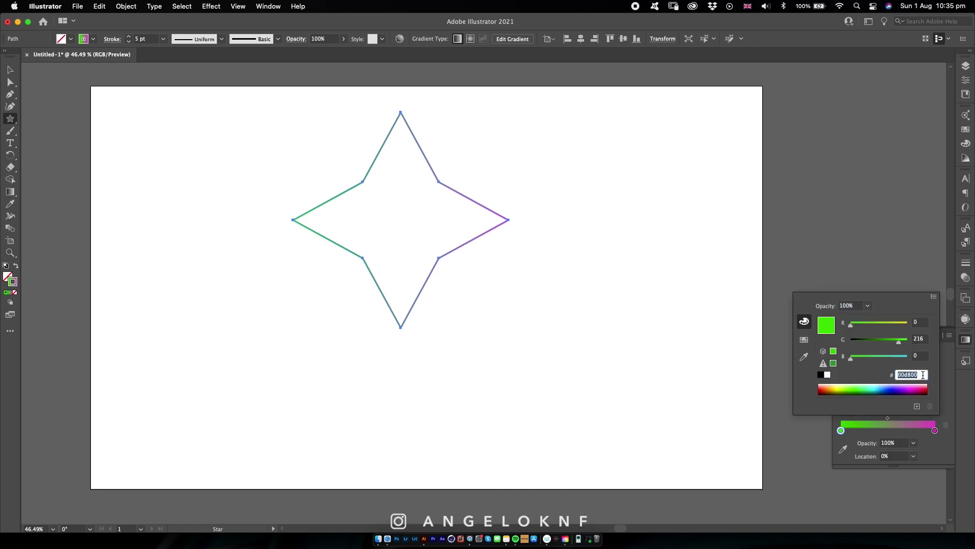
type("0071")
key("Return")
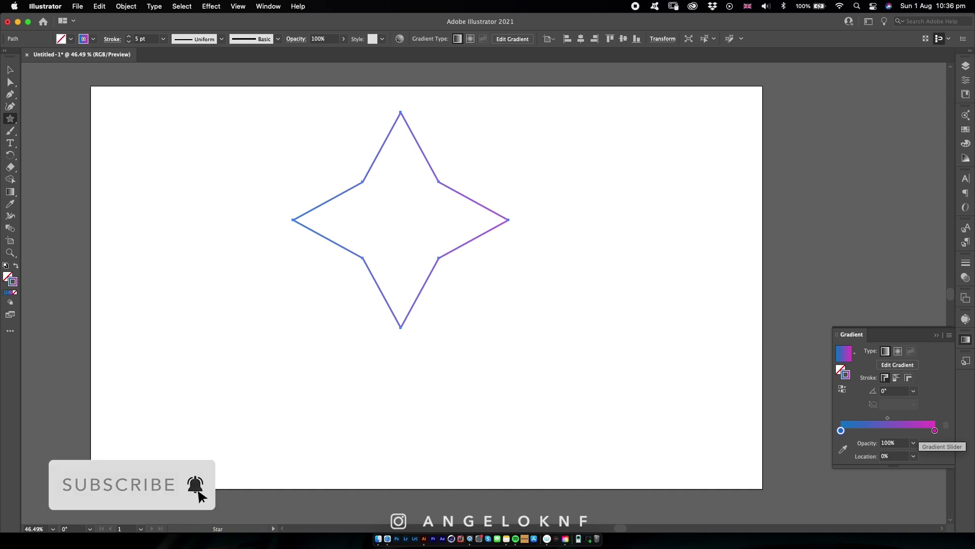
double_click(935, 431)
type("00e6be")
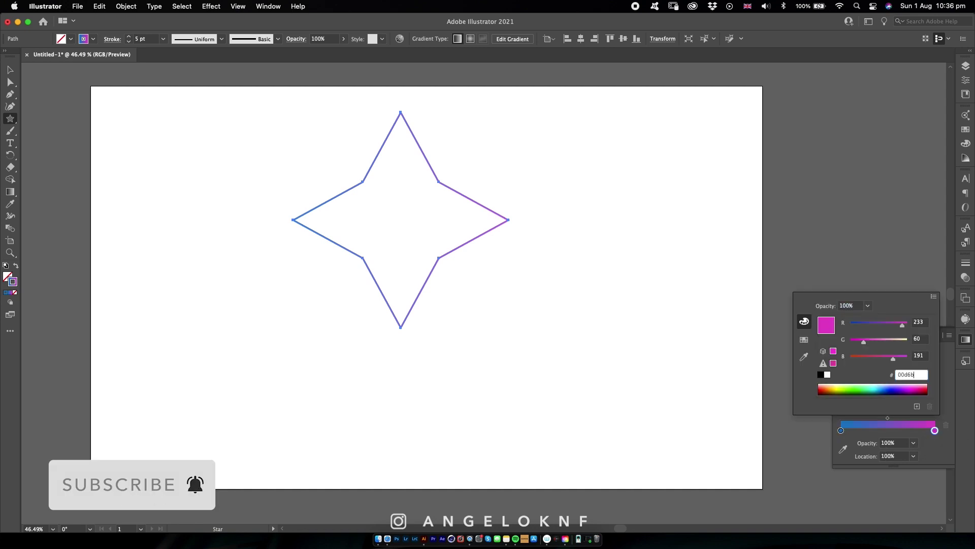
key("Return")
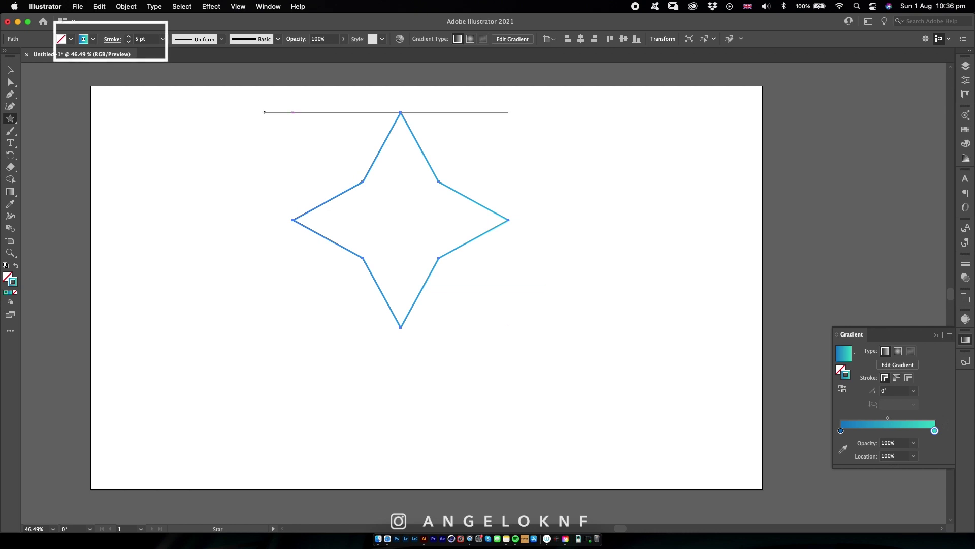
Set the star's stroke weight to 8 pt and round all its corners to a radius of about 60 px
left_click(112, 39)
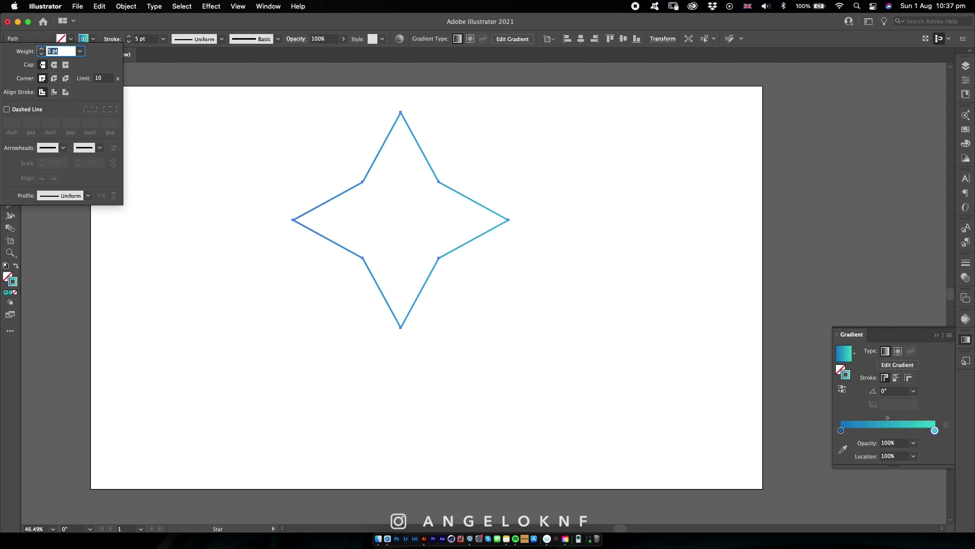
type("8")
key("Return")
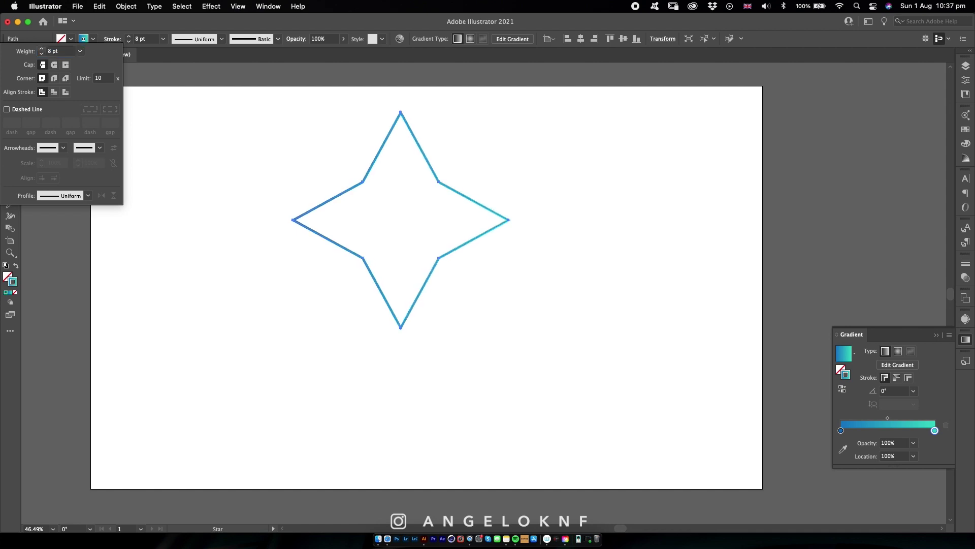
key("Escape")
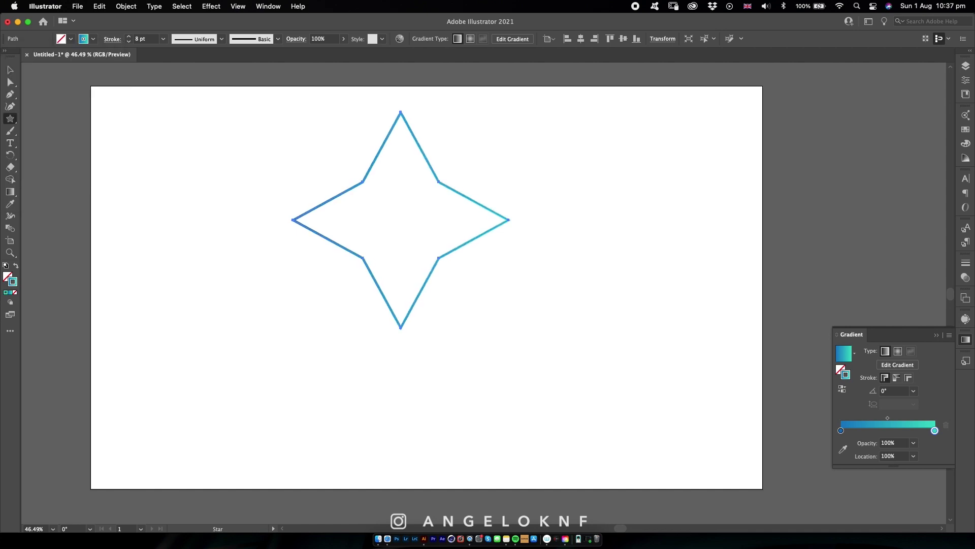
left_click(10, 82)
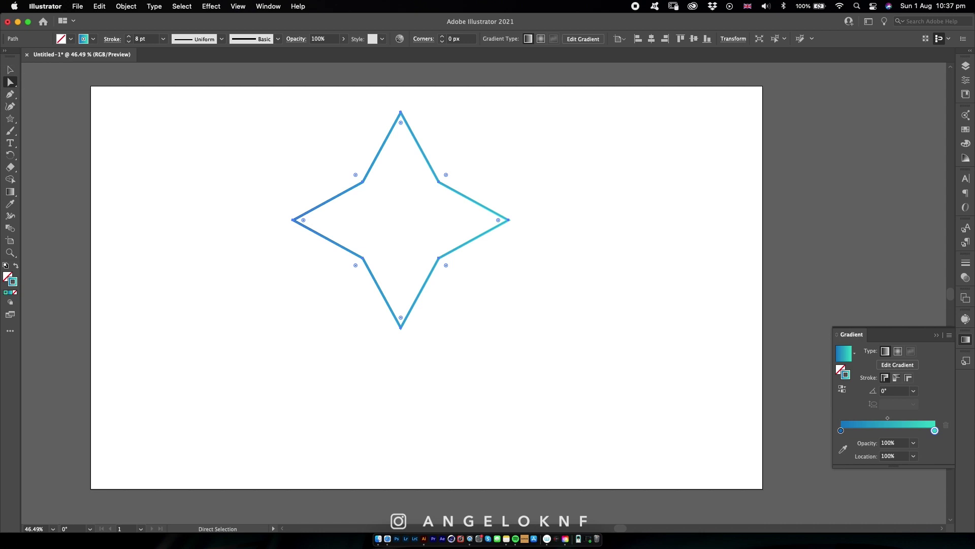
left_click_drag(355, 174, 358, 180)
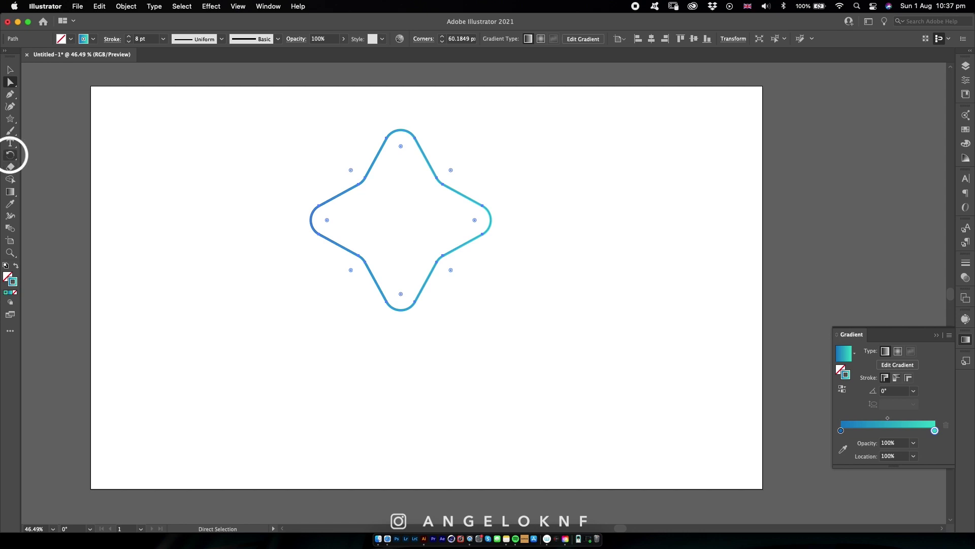
Make a copy of the rounded star rotated clockwise by about 12° around its centre
left_click(11, 155)
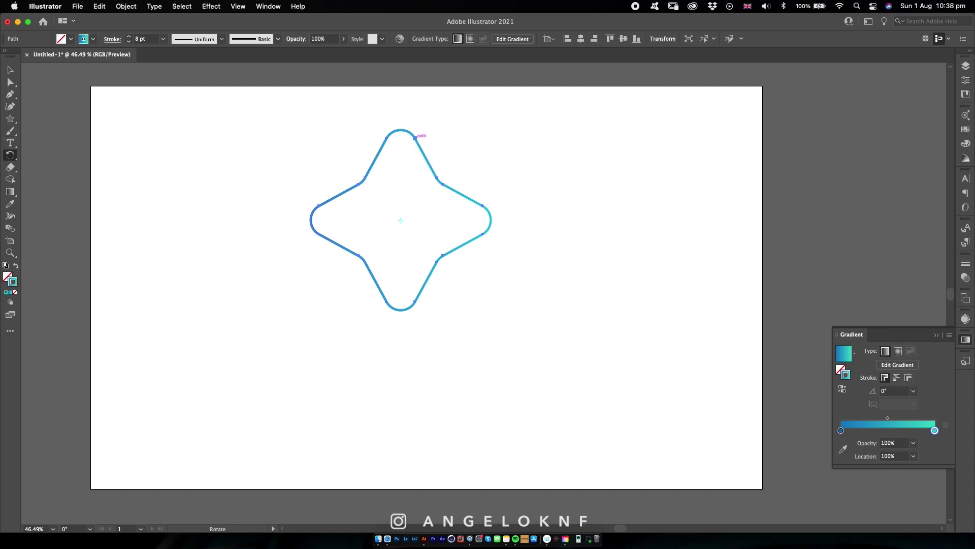
key("alt")
left_click_drag(417, 140, 427, 141)
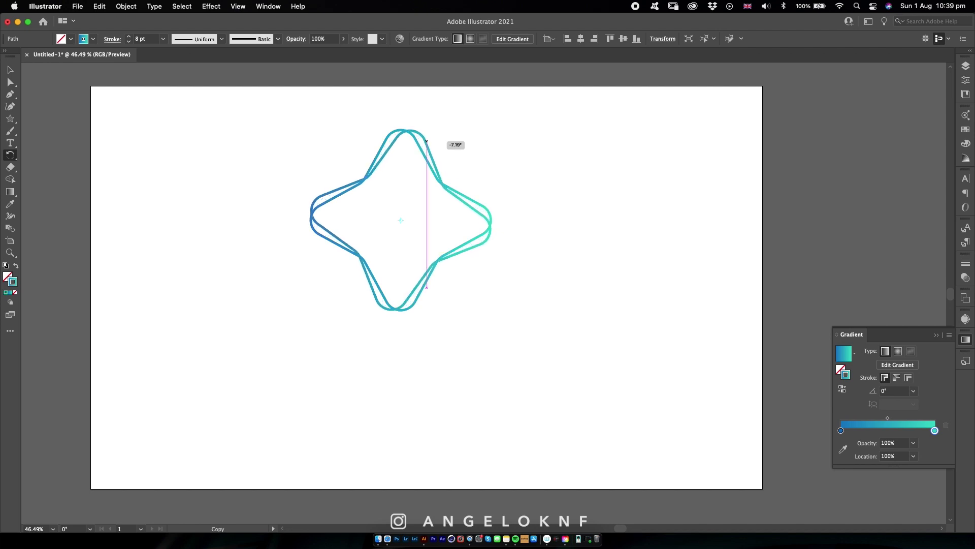
left_click_drag(427, 141, 433, 144)
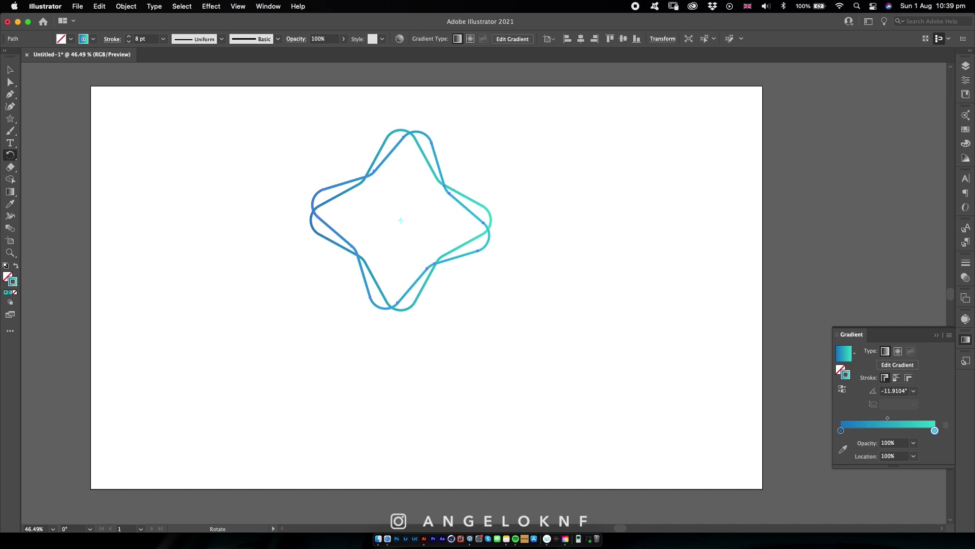
Repeat the 12° rotated copy around the centre until the stars form a closed ring
key("super+d")
key("super+d")
key("super+d")
key("super+d")
key("super+d")
key("super+d")
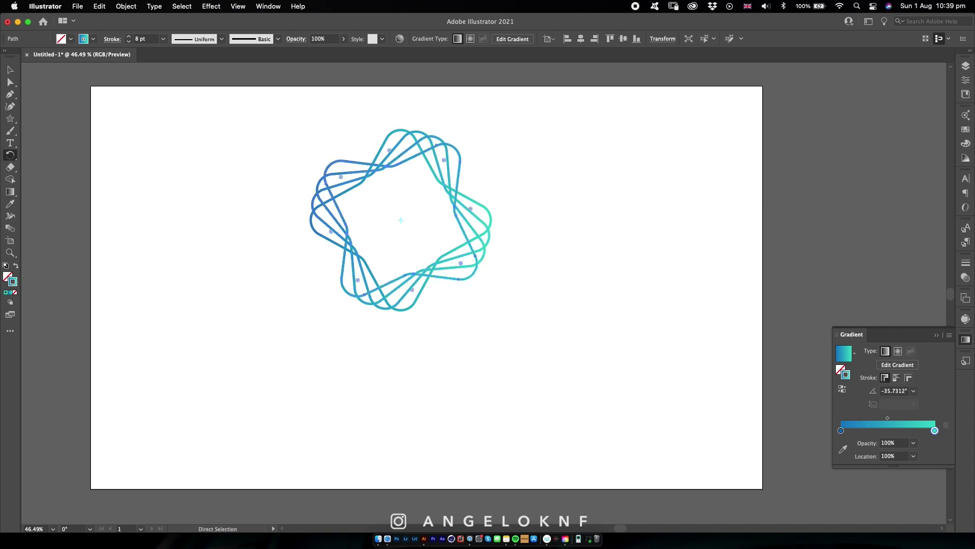
key("super+d")
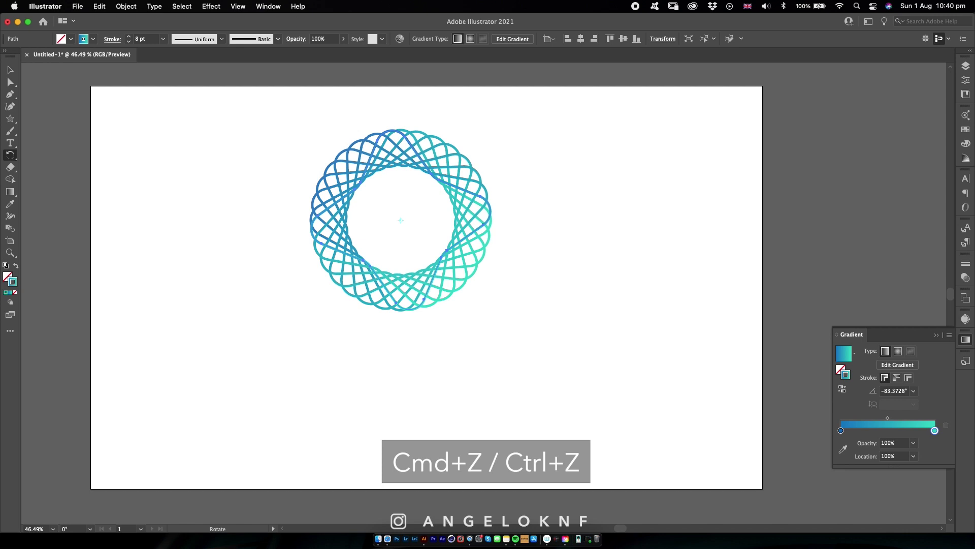
Undo all the rotated copies back to the single rounded star
key("super+z")
key("super+z")
key("super+z")
key("super+z")
key("super+z")
key("super+z")
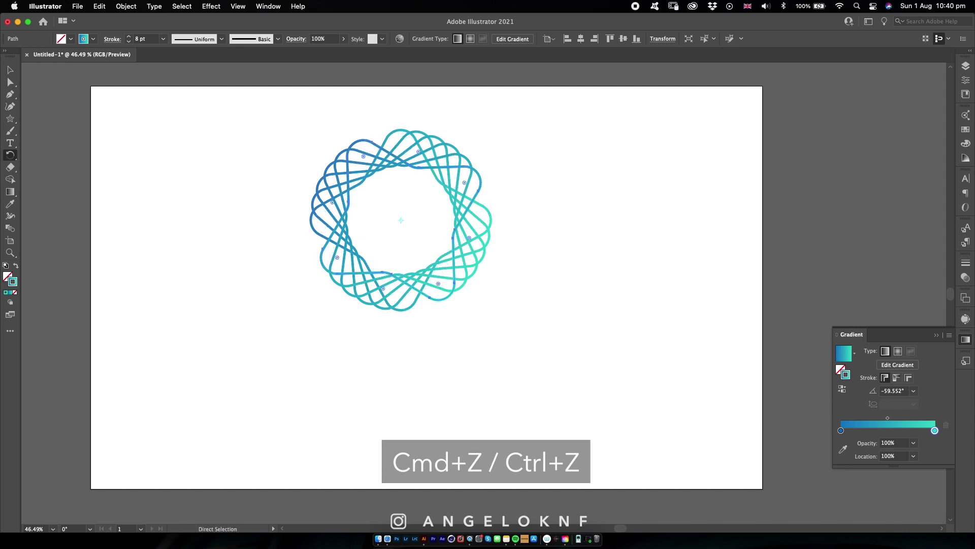
key("super+z")
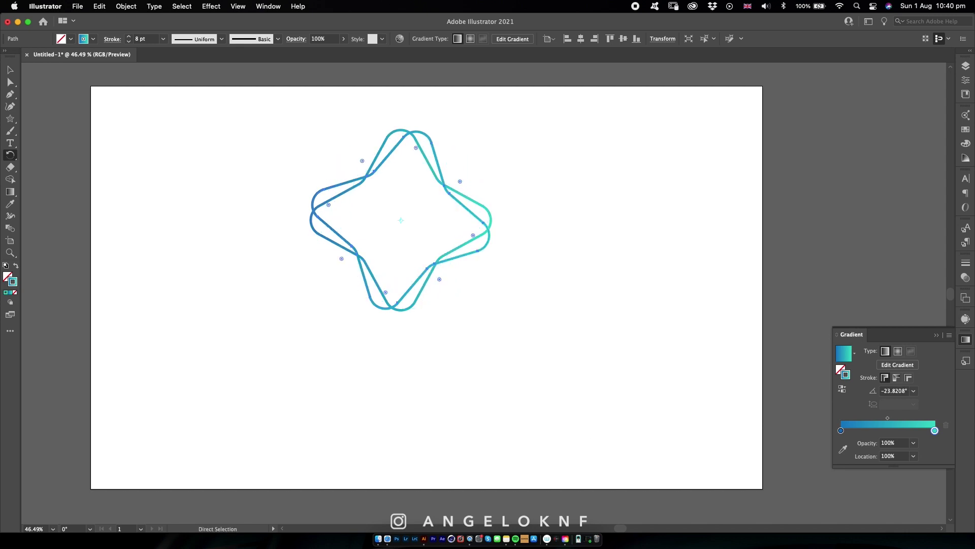
key("super+z")
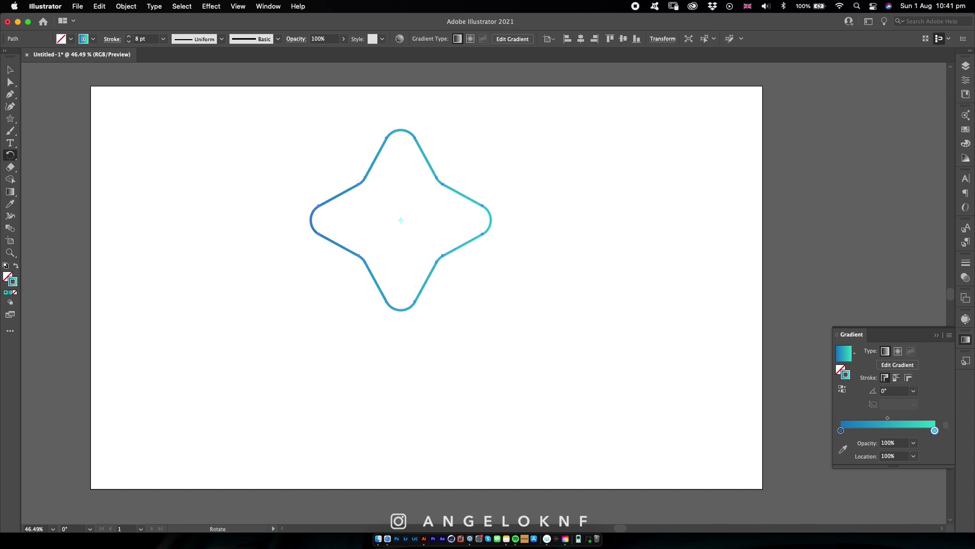
Copy the star rotated clockwise by about 7.5° around its centre, repeating the transformation until a dense ring closes
left_click_drag(425, 125, 438, 130)
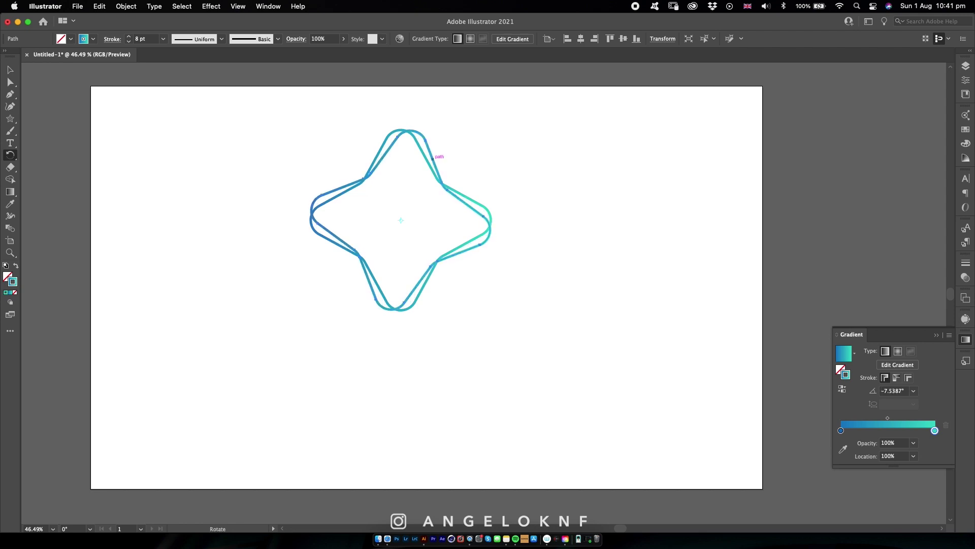
key("super+d")
key("super+d")
key("super+d")
key("super+d")
key("super+d")
key("super+d")
key("super+d")
key("super+d")
key("super+d")
key("super+d")
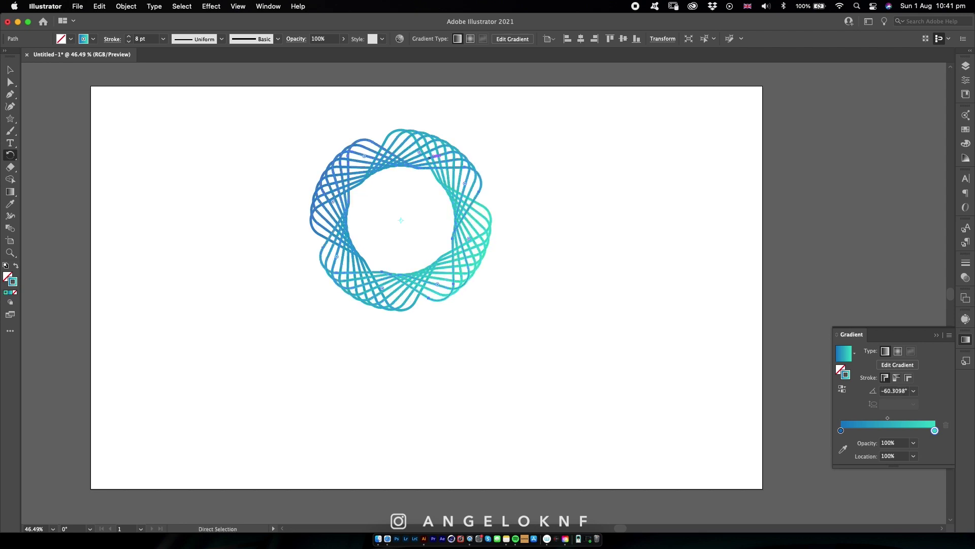
key("super+h")
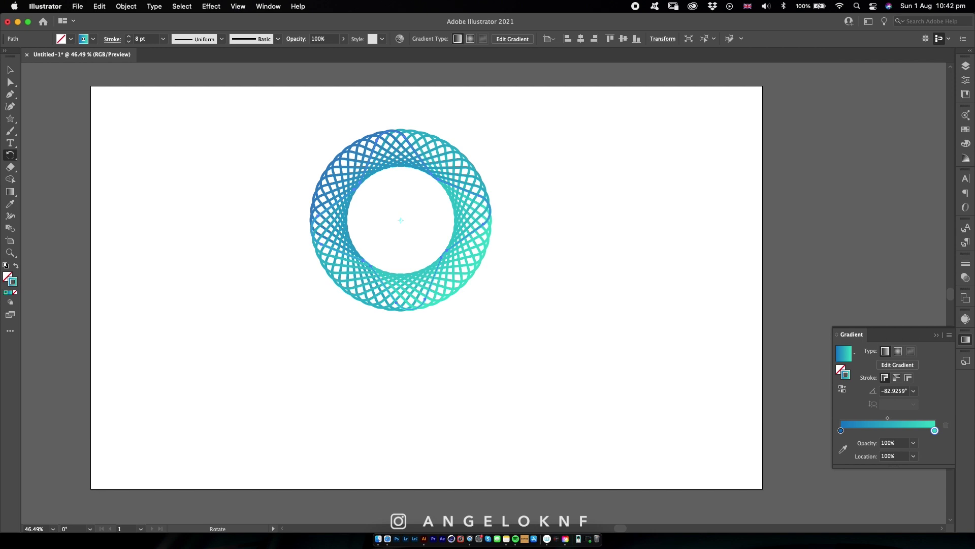
Move the whole ring of stars to the artboard's upper-left area and deselect it
key("super+a")
key("v")
left_click_drag(486, 205, 295, 179)
key("super+shift+a")
Create a larger five-point star and place it on the empty area beside the ring
left_click(11, 119)
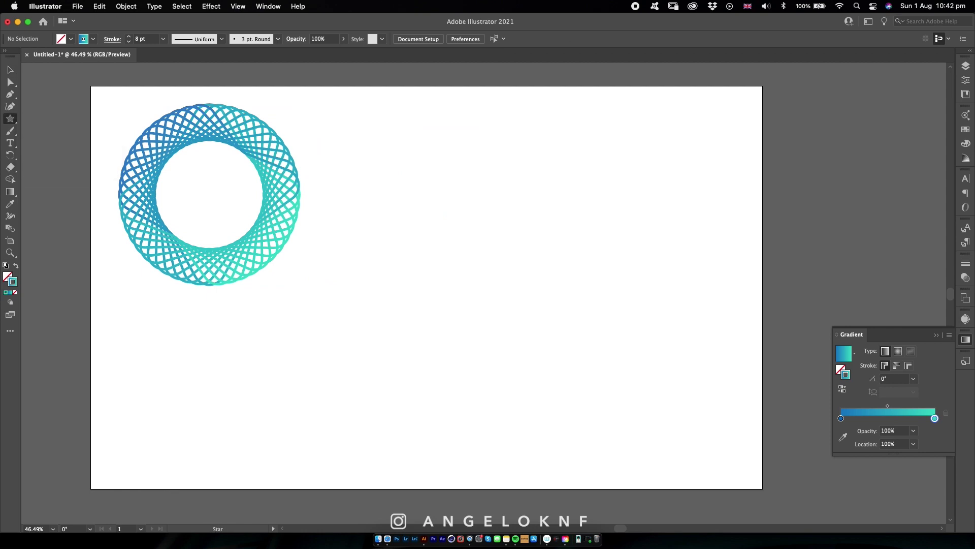
left_click(487, 273)
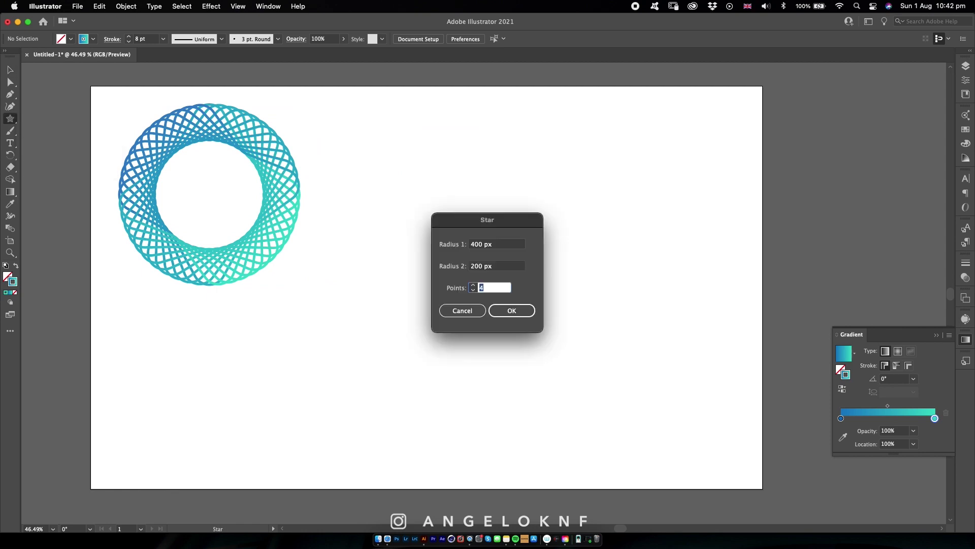
key("Tab")
type("5")
key("Tab")
key("shift+Right")
type("3")
key("Return")
key("v")
left_click_drag(558, 194, 557, 291)
left_click_drag(465, 274, 508, 276)
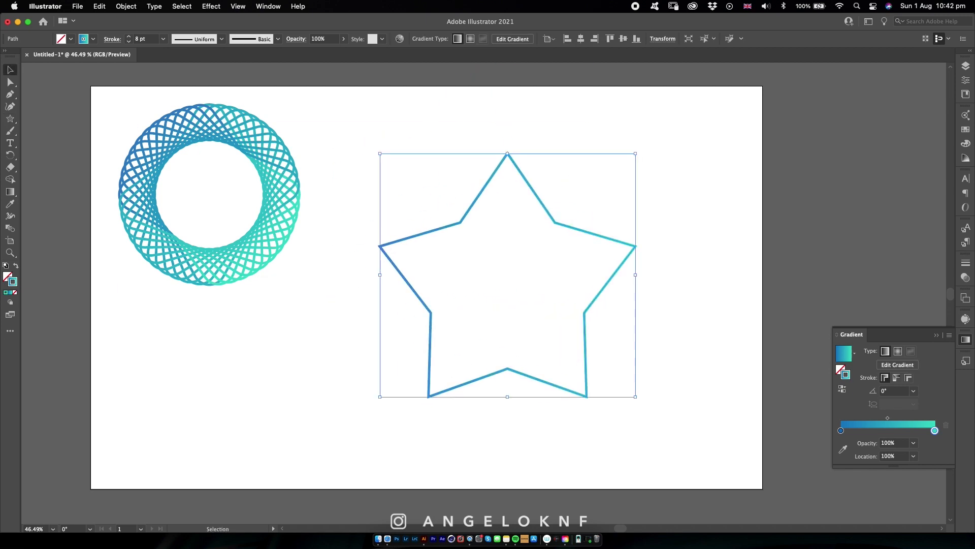
Round the five-point star's outer tips, and curve its inner corners to a radius of about 422 px
key("a")
left_click_drag(555, 223, 566, 207)
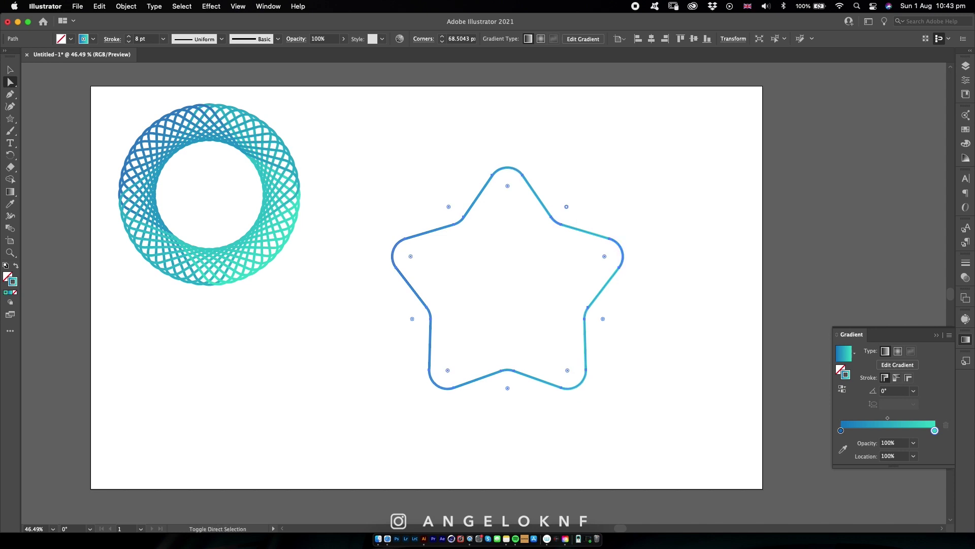
mouse_move(410, 256)
left_mouse_down()
mouse_move(442, 266)
mouse_move(413, 256)
left_mouse_up()
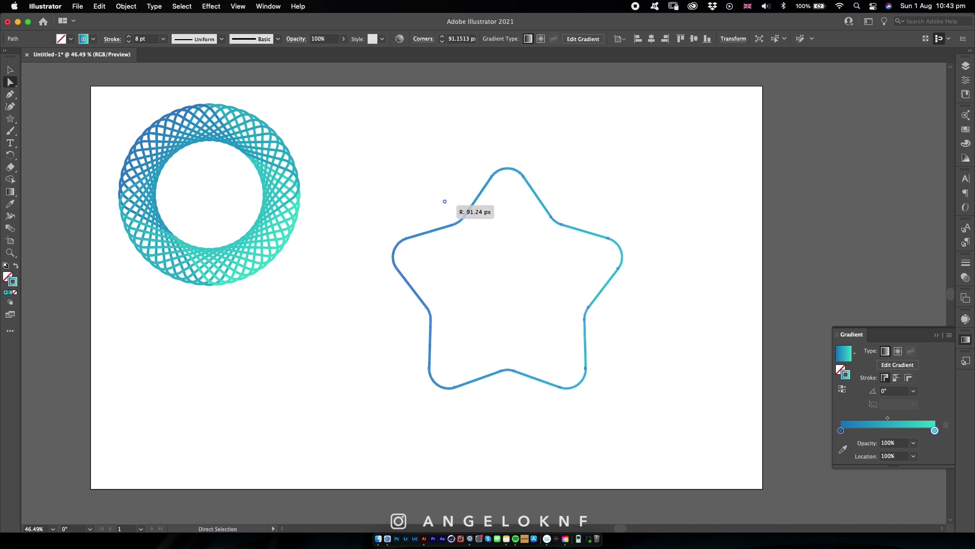
left_click_drag(411, 319, 316, 350)
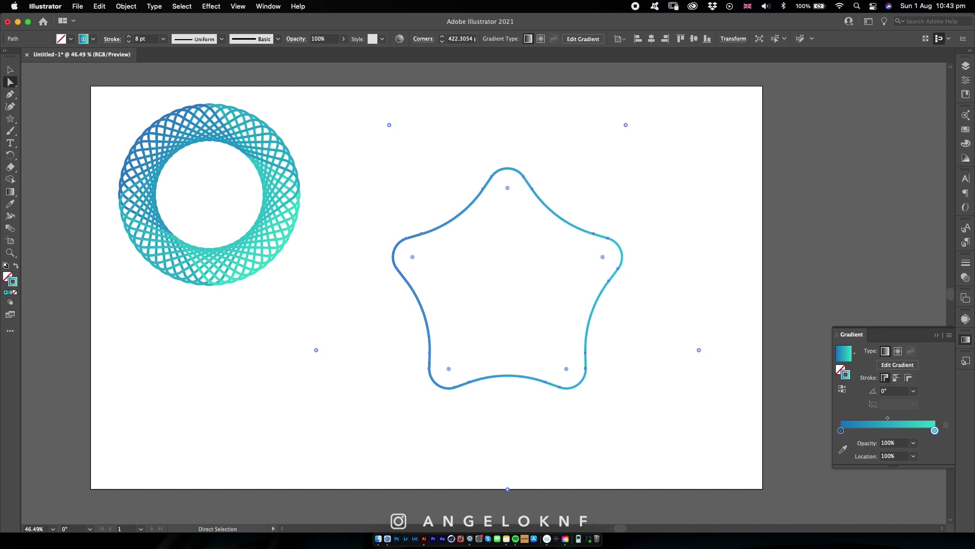
Recolour the five-point star's stroke gradient with a teal start stop and a dark purple end stop
double_click(934, 430)
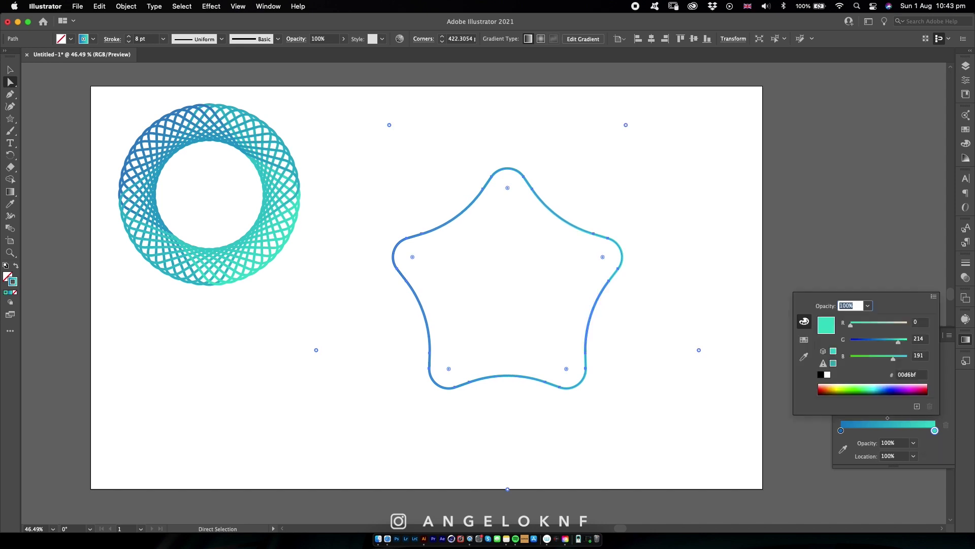
left_click_drag(906, 392, 909, 392)
double_click(841, 430)
mouse_move(877, 342)
left_mouse_down()
mouse_move(892, 341)
mouse_move(888, 325)
mouse_move(898, 325)
left_mouse_up()
Add a pink middle stop at about 51% to the stroke gradient and shift the pink-to-purple midpoint to about 45%
left_click(889, 430)
double_click(889, 430)
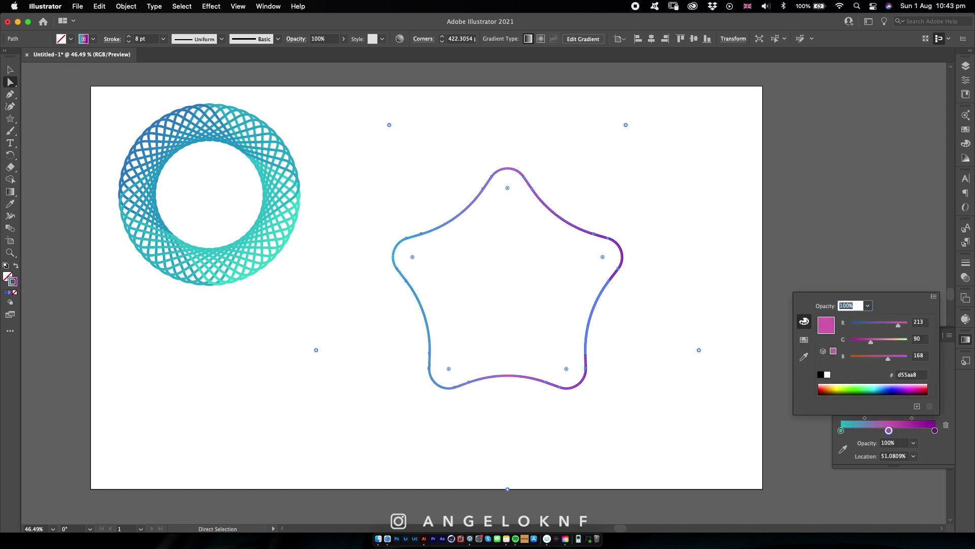
left_click_drag(912, 417, 910, 417)
key("v")
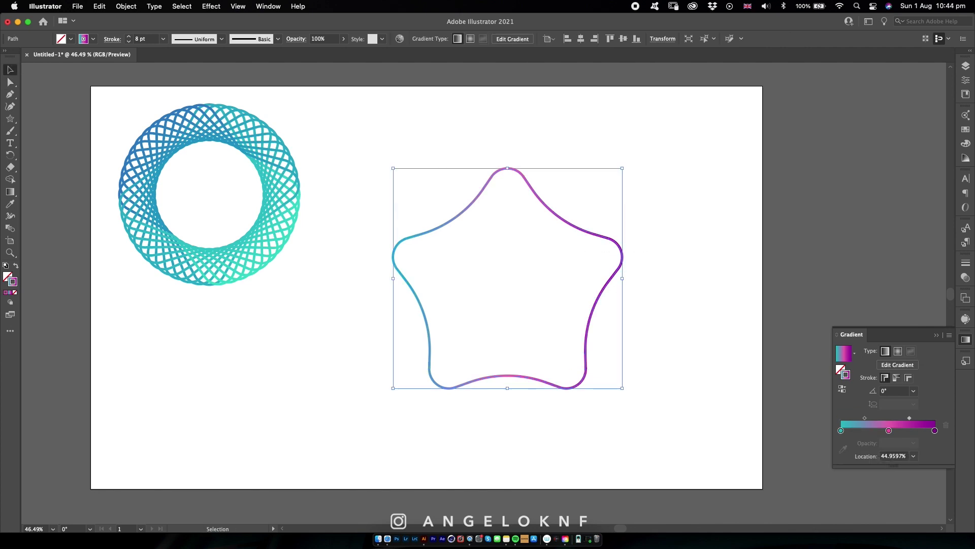
Set the five-point star's stroke to 10 pt and move the star to the lower middle of the artboard
left_click(129, 36)
left_click(129, 36)
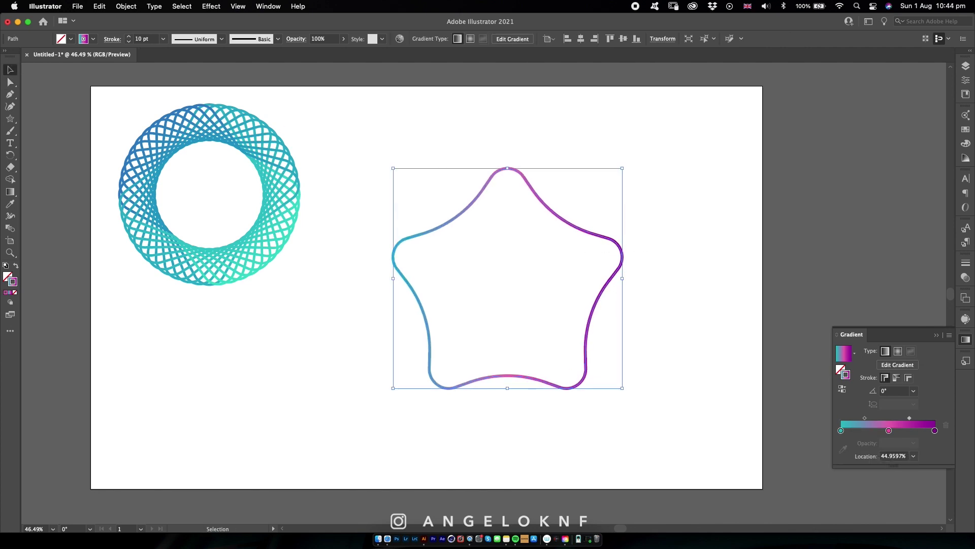
key("r")
left_click_drag(576, 225, 504, 288)
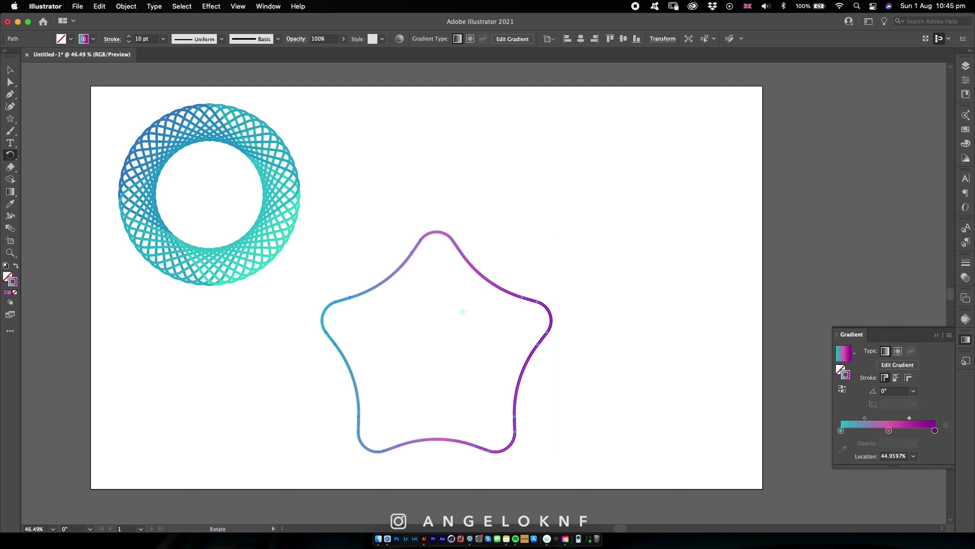
Make a copy of the star rotated about 11.5° around an off-centre point and repeat the rotation all the way round
left_click(392, 244, "alt")
key("Escape")
left_click_drag(483, 275, 493, 279)
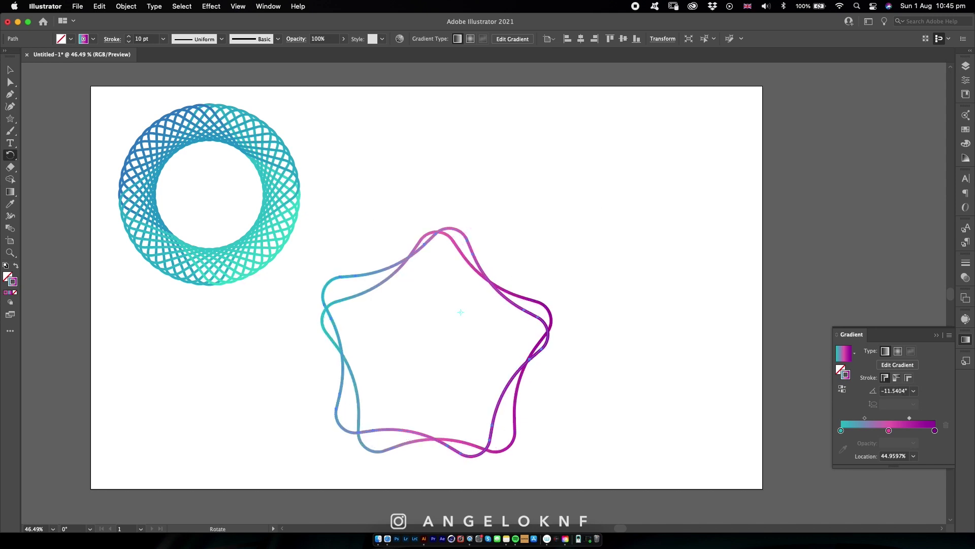
key("super+d")
key("super+d")
key("super+d")
key("super+d")
key("super+d")
key("super+d")
key("super+d")
key("super+d")
key("super+d")
key("super+d")
key("super+d")
key("super+d")
key("super+d")
key("super+d")
Select all the rotated star copies, scale the pattern down, and reposition it
left_click_drag(281, 392, 358, 480)
key("v")
left_click_drag(692, 257, 513, 320)
left_click_drag(624, 147, 534, 278)
left_click_drag(527, 310, 481, 191)
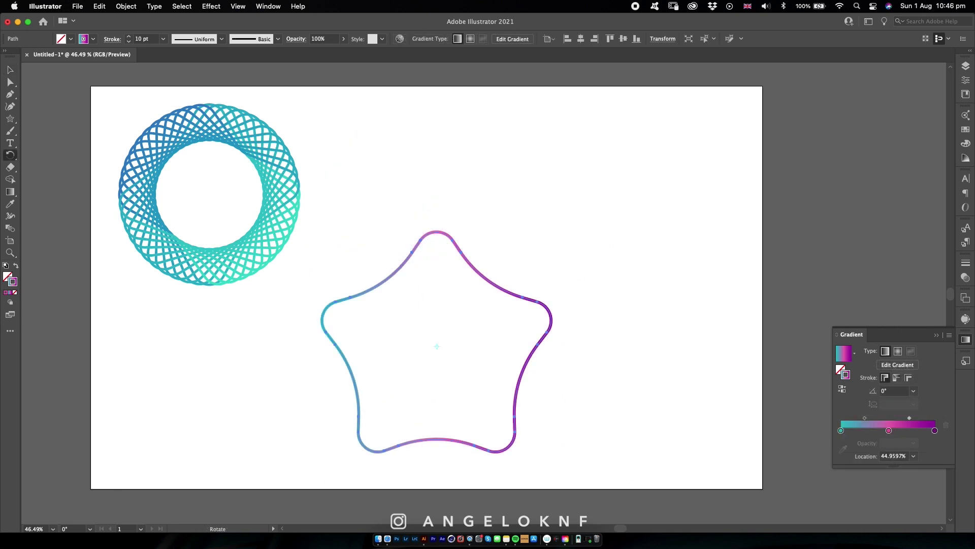
Make a slightly rotated copy of the star about its own centre and repeat it into a closed ring
left_click_drag(460, 244, 476, 248)
key("super+d")
key("super+d")
key("super+d")
key("super+d")
key("super+d")
key("super+d")
key("super+d")
key("super+d")
key("ctrl+d")
key("ctrl+d")
key("ctrl+d")
key("ctrl+d")
key("ctrl+d")
key("ctrl+d")
key("ctrl+d")
key("ctrl+d")
key("ctrl+d")
key("ctrl+d")
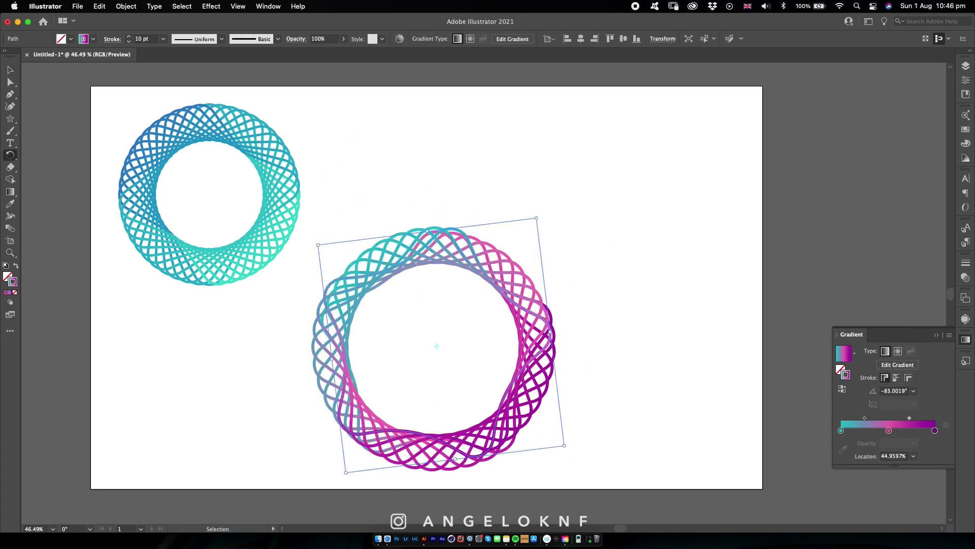
Undo the rotated star copies until only the original star is left
key("ctrl+z")
key("ctrl+z")
key("ctrl+z")
key("ctrl+z")
key("ctrl+z")
key("ctrl+z")
key("ctrl+z")
key("ctrl+z")
key("ctrl+z")
key("ctrl+z")
key("ctrl+z")
key("ctrl+z")
key("ctrl+z")
key("ctrl+z")
key("ctrl+z")
key("ctrl+z")
key("ctrl+z")
key("ctrl+z")
key("ctrl+z")
key("ctrl+z")
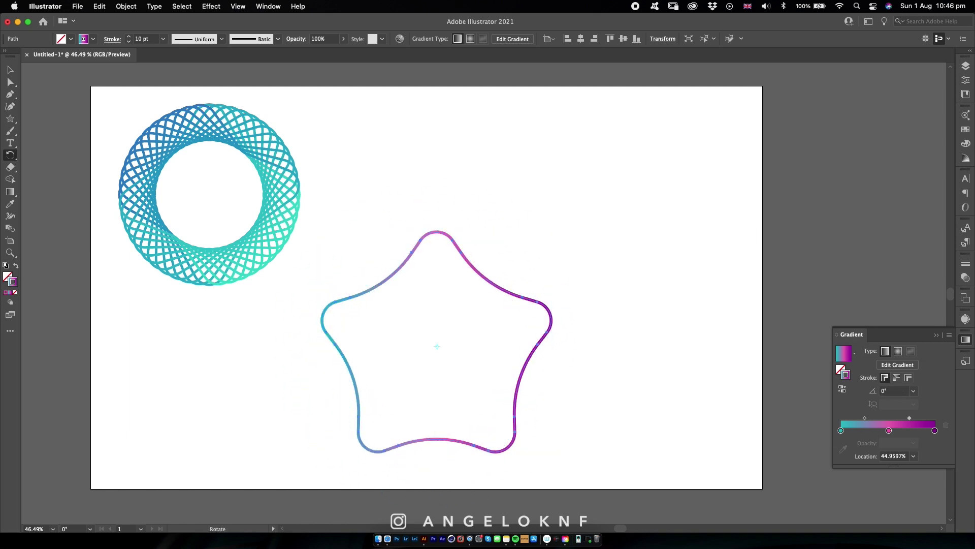
Rotate a copy of the star around an off-centre pivot and repeat the transformation to form a full rosette
left_click(442, 346)
left_click_drag(462, 235, 489, 252)
key("super+d")
key("super+d")
key("super+d")
key("super+d")
key("super+d")
key("super+d")
key("super+d")
key("super+d")
key("super+d")
key("super+d")
key("super+d")
key("super+d")
key("super+d")
Select the whole rosette, scale it down, and place it beside the blue-green ring
key("v")
left_click_drag(647, 239, 523, 310)
left_click_drag(605, 127, 535, 199)
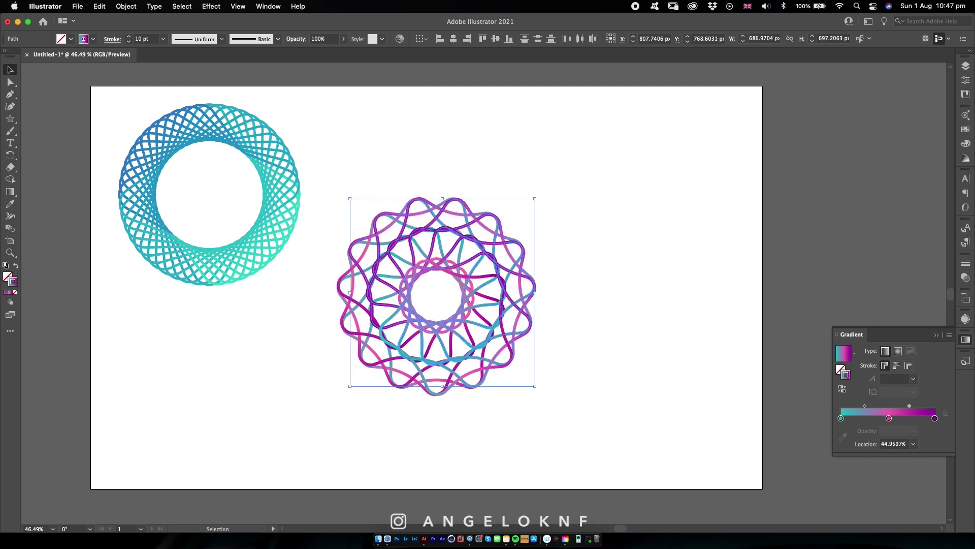
left_click_drag(441, 290, 521, 217)
left_click_drag(583, 118, 544, 157)
left_click_drag(582, 172, 413, 195)
key("super+shift+a")
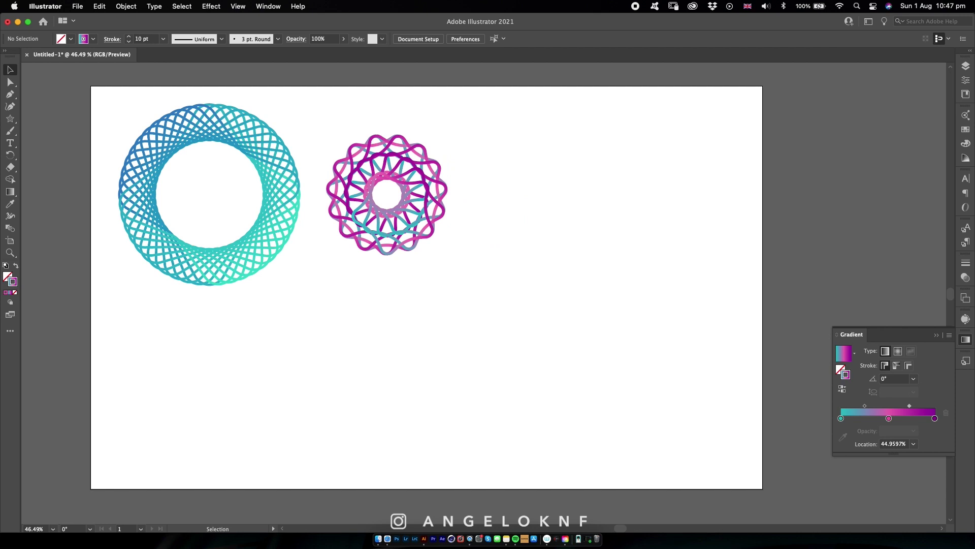
Create a three-point star on the empty area of the artboard below the rosette
left_click(10, 118)
left_click(487, 272)
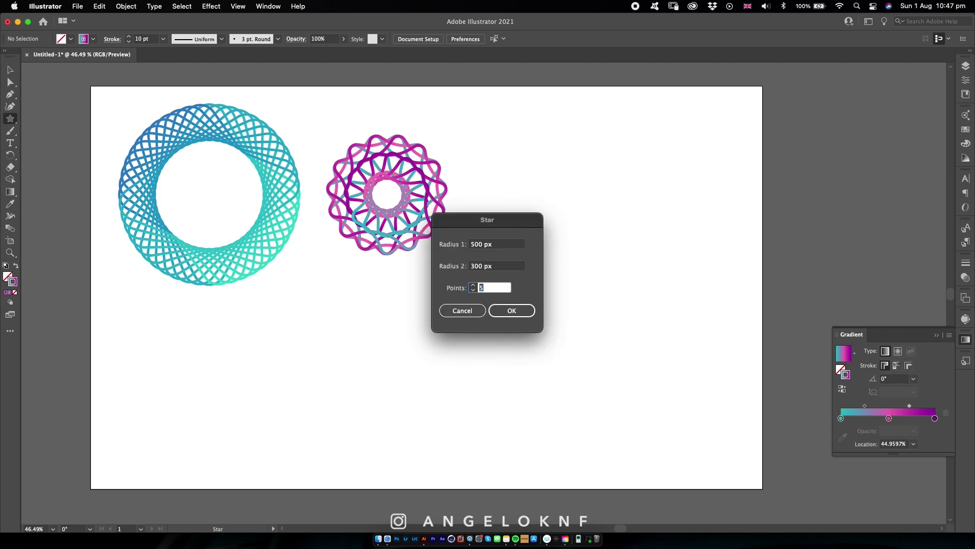
type("3")
key("Tab")
key("Tab")
key("Return")
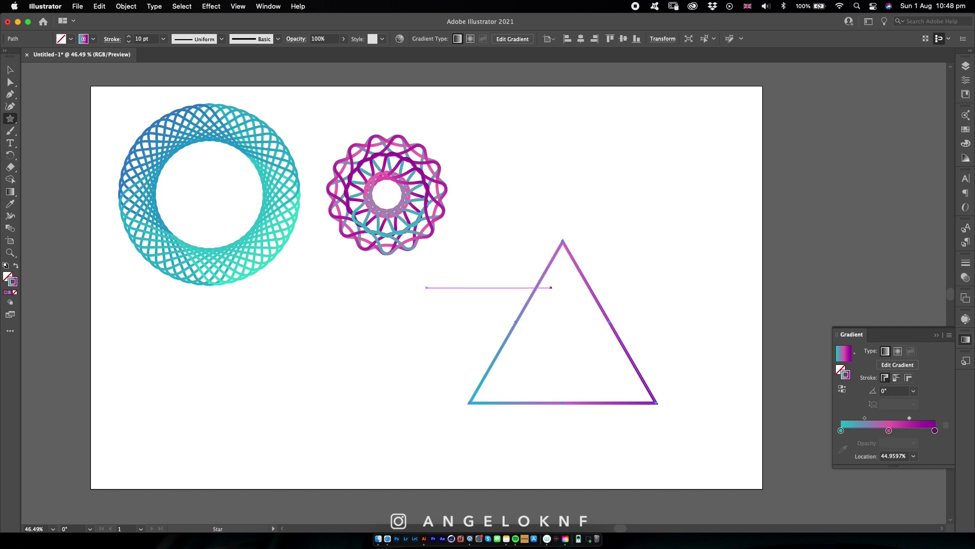
Round the three tips of the triangular star and pull its two lower corners outward
key("v")
key("a")
left_click_drag(563, 256, 562, 282)
left_click_drag(487, 372, 419, 391)
left_click_drag(639, 373, 668, 391)
key("v")
key("r")
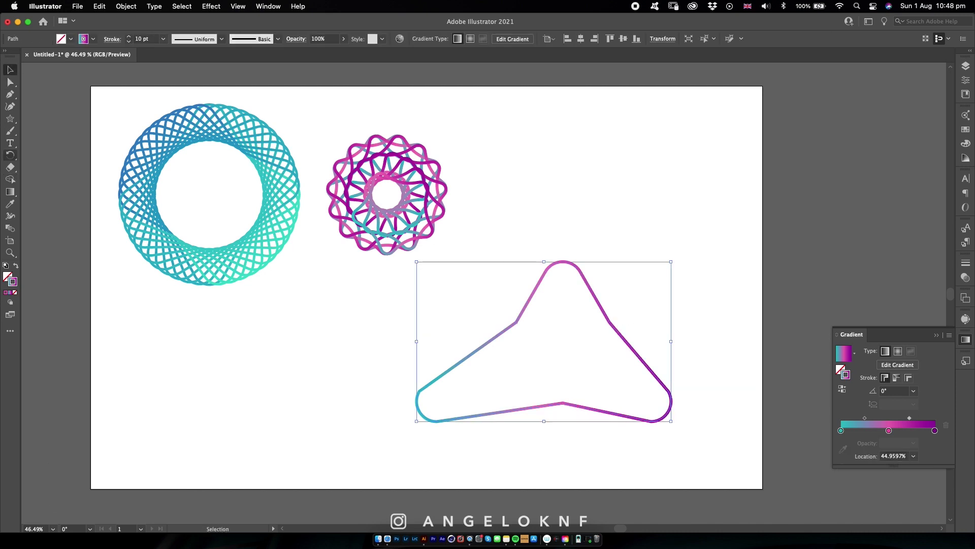
left_click_drag(584, 279, 602, 280)
key("super+z")
Recolour the start stop of the triangular shape's stroke gradient light blue and remove the pink middle stop
double_click(841, 431)
left_click(886, 390)
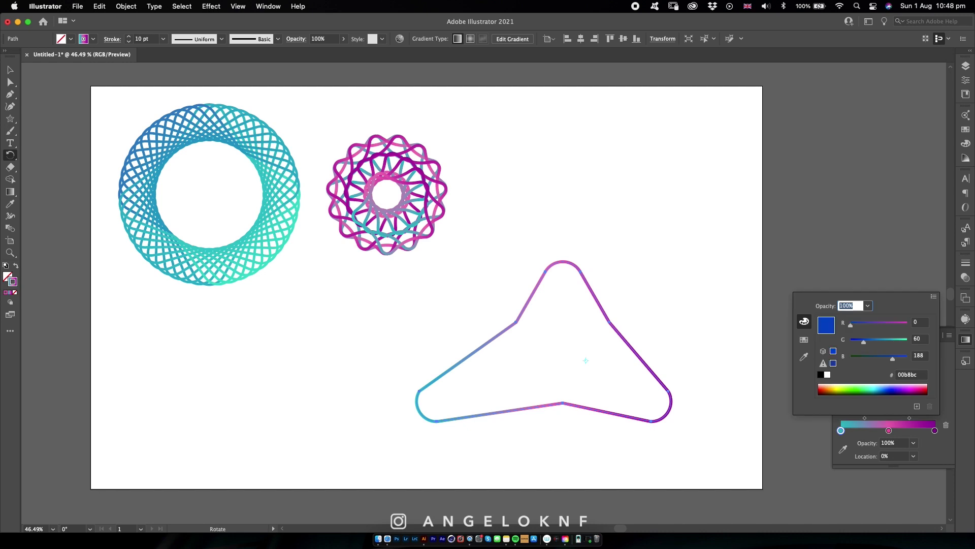
left_click(913, 389)
left_click(875, 389)
left_click(889, 430)
left_click_drag(889, 430, 895, 447)
Recolour the end stop of the triangular shape's stroke gradient dark red
double_click(934, 430)
left_click_drag(882, 358, 856, 358)
key("Return")
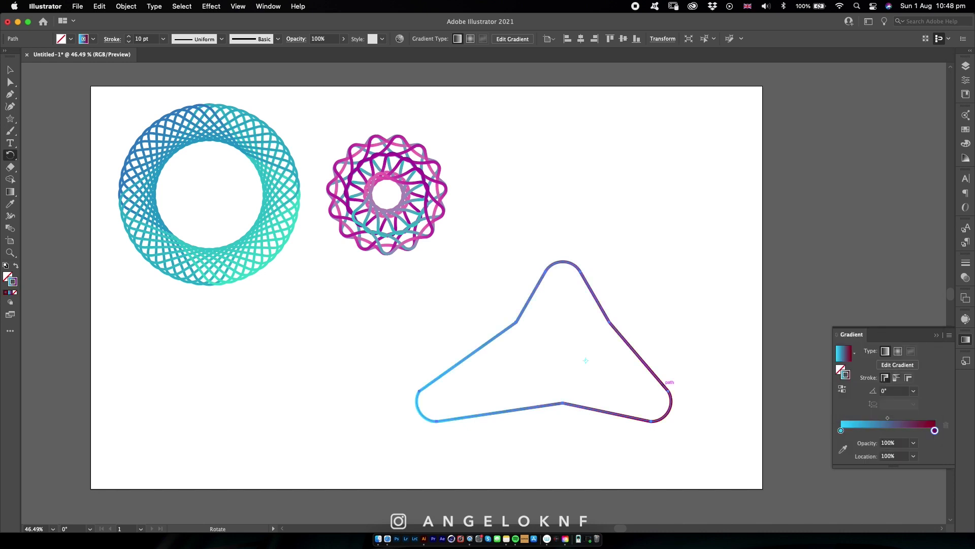
Rotate a copy of the triangular shape around an off-centre pivot and repeat the transformation until the pattern closes into a full circle
left_click_drag(593, 268, 609, 270, "alt")
key("super+d")
key("super+d")
key("super+d")
key("super+d")
key("super+d")
key("super+d")
key("super+d")
key("super+d")
key("super+d")
key("super+d")
key("super+d")
key("super+d")
key("super+d")
key("super+d")
key("super+d")
key("super+d")
key("super+d")
key("super+d")
key("super+d")
key("super+d")
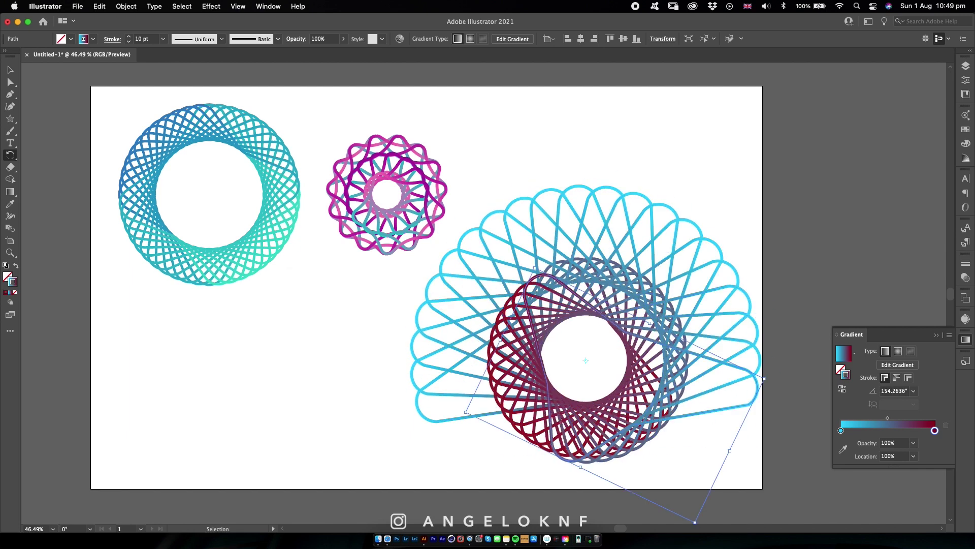
key("super+d")
key("super+d")
key("super+d")
key("super+d")
key("super+d")
key("super+d")
key("super+d")
key("super+d")
key("super+d")
key("super+d")
key("super+d")
key("super+d")
key("super+d")
key("super+d")
Select the whole blue-and-red pattern, scale it down proportionally, and position it on the empty side of the artboard
key("v")
left_click_drag(598, 370, 755, 204)
left_click_drag(762, 185, 669, 278, "alt+shift")
left_click_drag(597, 328, 614, 288)
left_click(724, 254)
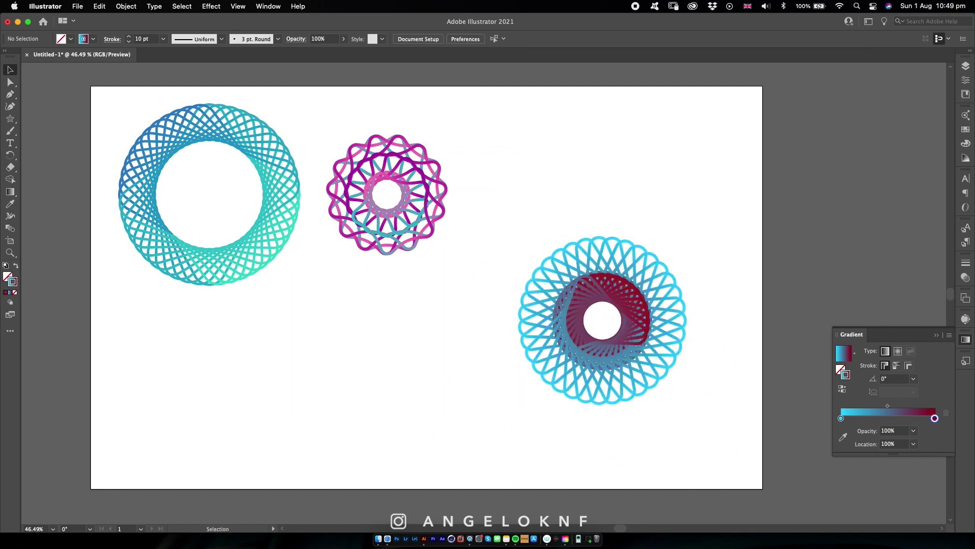
Set the blue-and-red pattern's stroke to 8 pt and scale the pattern up proportionally about its centre
left_click_drag(724, 254, 610, 325)
left_click(128, 42)
left_click(128, 42)
left_click_drag(685, 237, 735, 187, "alt+shift")
left_click(745, 186)
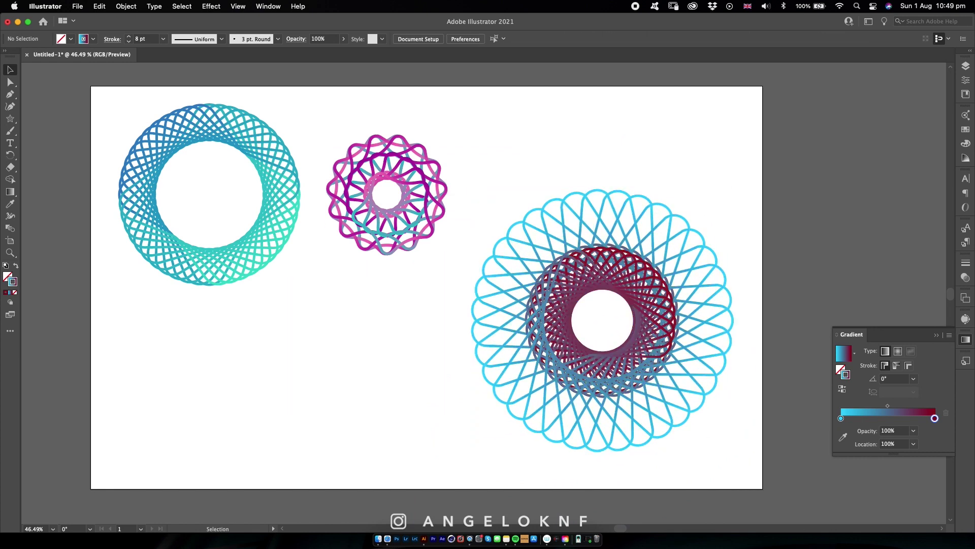